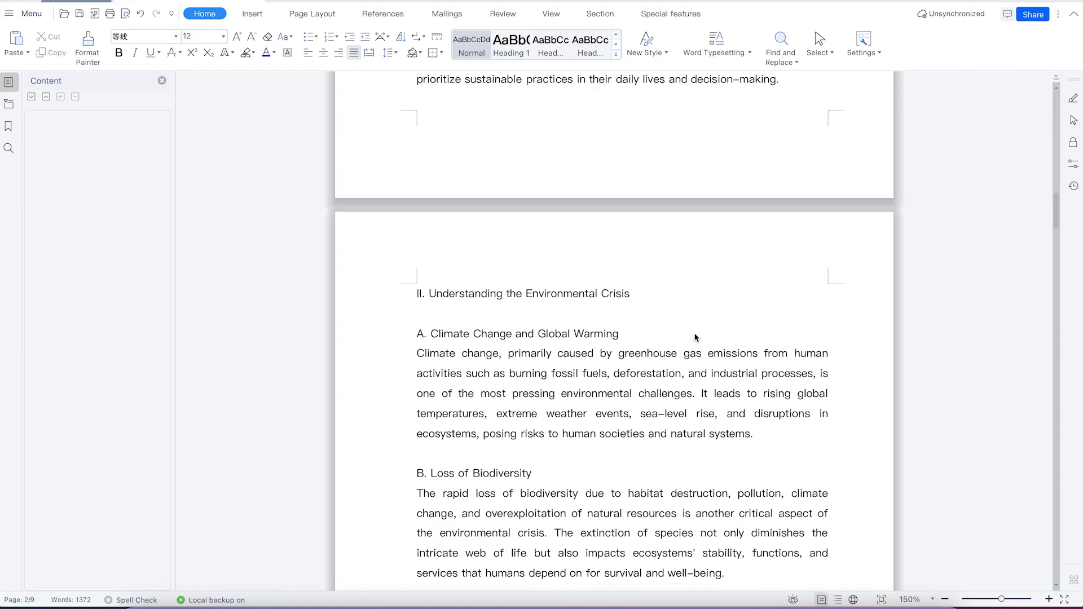
Browse the Insert and References tools, then bring up the Page Layout column-count choices
{"action": "scroll", "coordinate": [697, 336], "scroll_direction": "down", "scroll_amount": 5}
{"action": "scroll", "coordinate": [680, 395], "scroll_direction": "up", "scroll_amount": 4}
{"action": "left_click", "coordinate": [252, 13]}
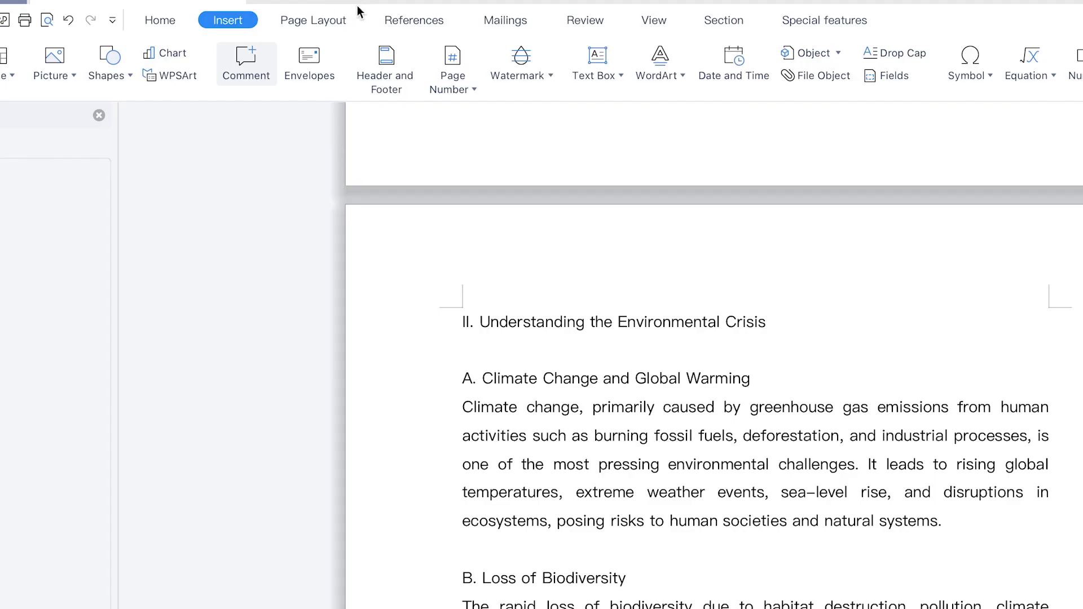
{"action": "left_click", "coordinate": [375, 12]}
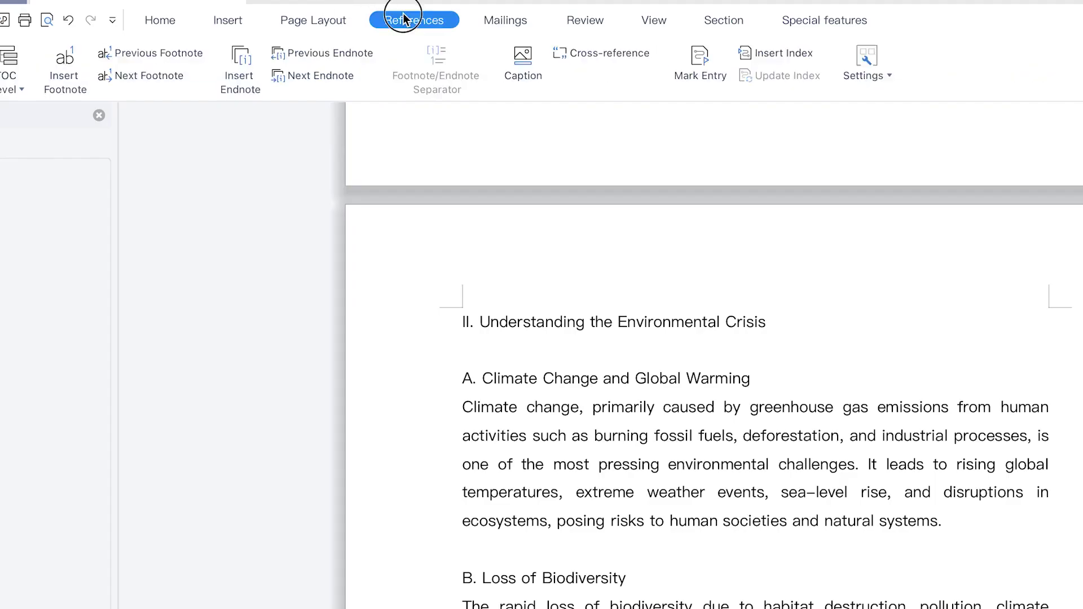
{"action": "left_click", "coordinate": [322, 19]}
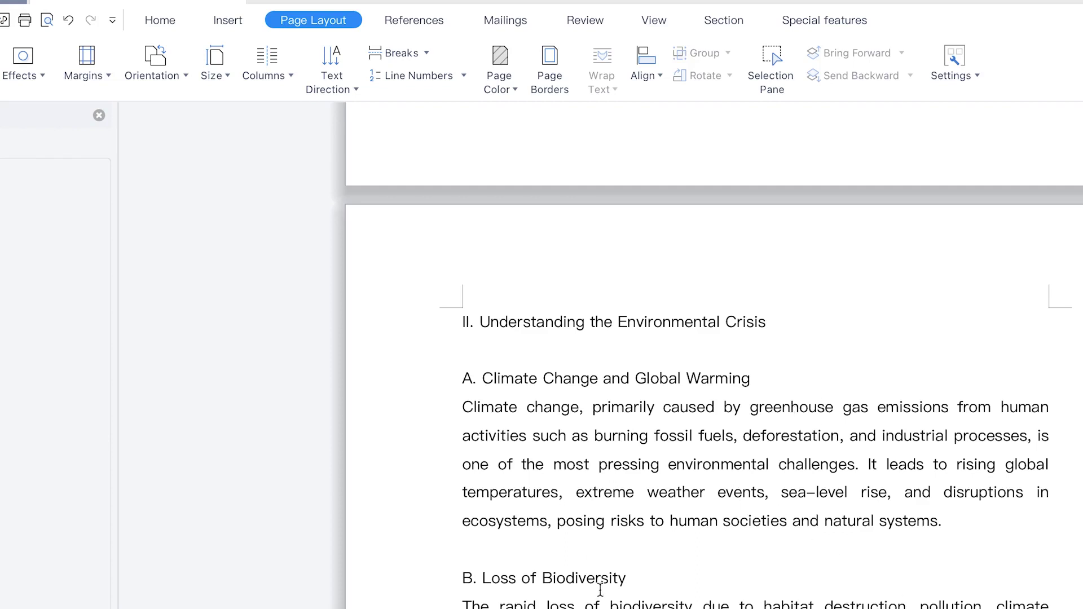
{"action": "left_click", "coordinate": [285, 80]}
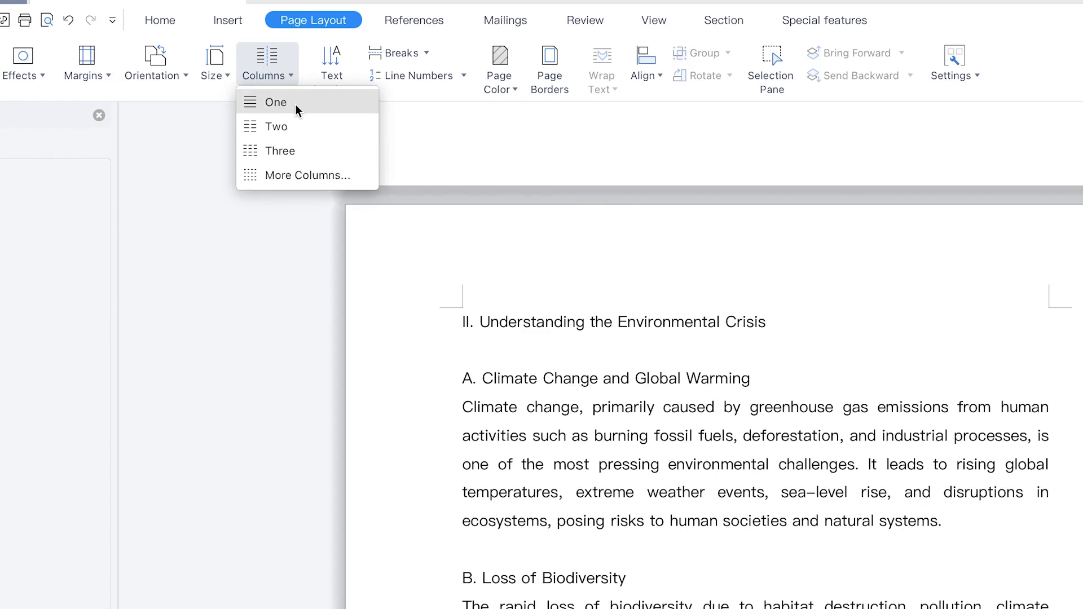
Split the document into two columns and scroll through to check the result
{"action": "left_click", "coordinate": [303, 120]}
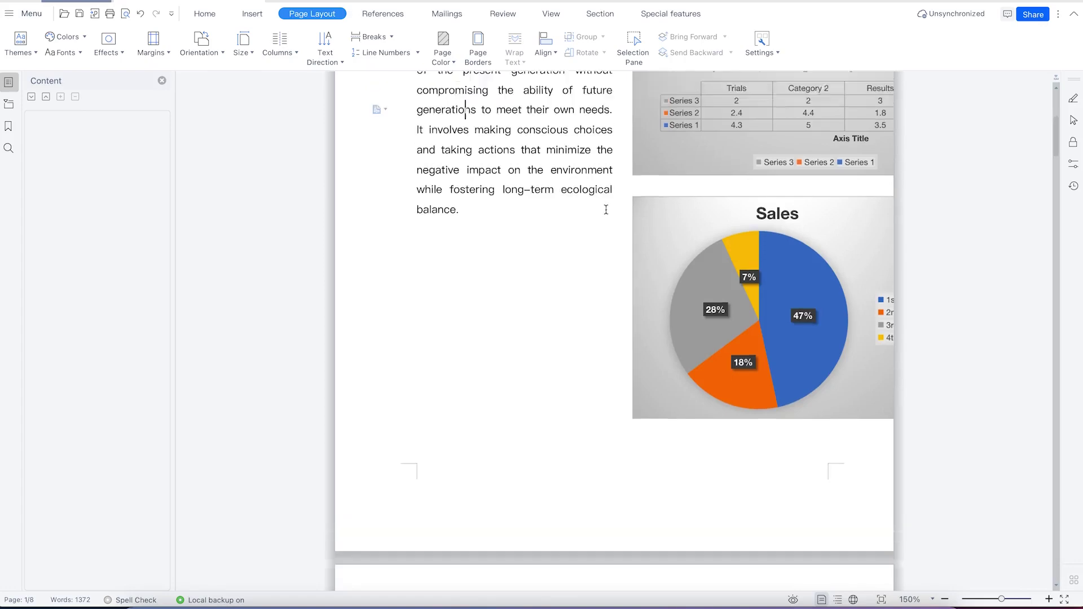
{"action": "scroll", "coordinate": [729, 297], "scroll_direction": "up", "scroll_amount": 3}
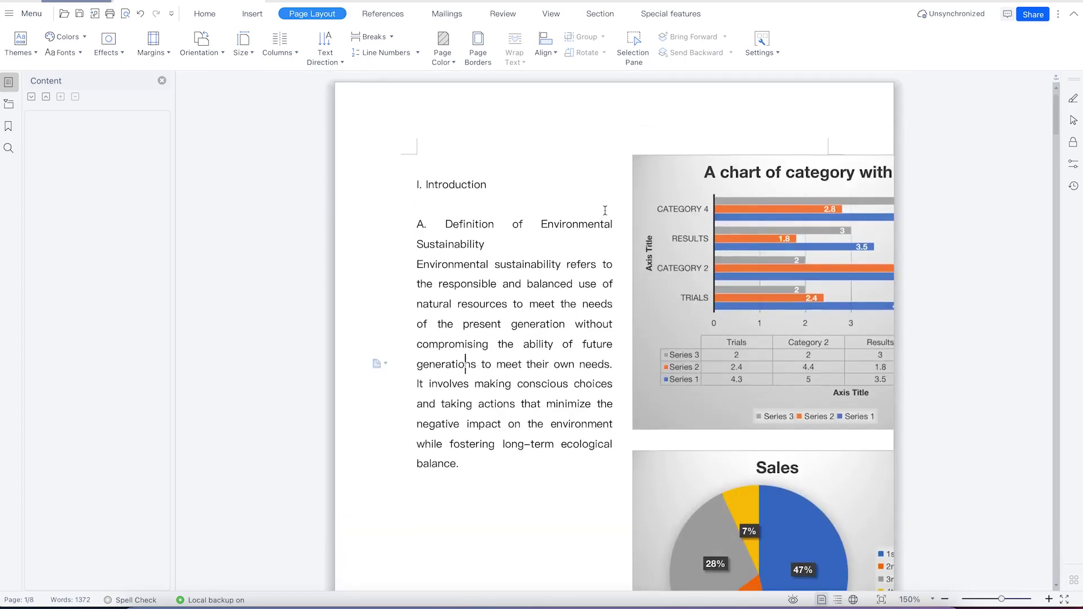
{"action": "scroll", "coordinate": [720, 347], "scroll_direction": "down", "scroll_amount": 5}
{"action": "scroll", "coordinate": [596, 277], "scroll_direction": "down", "scroll_amount": 15}
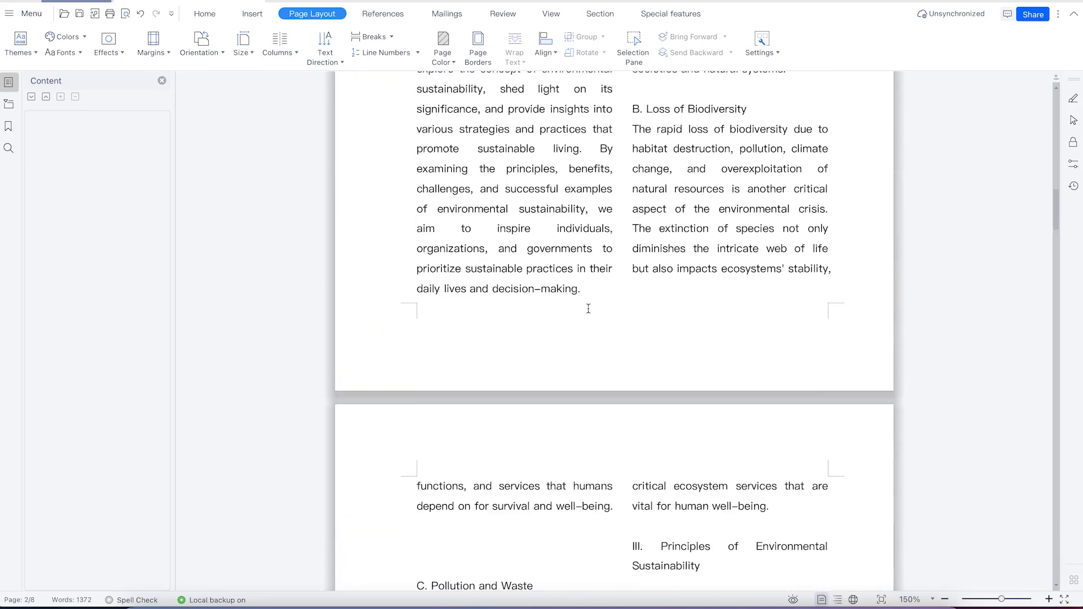
{"action": "scroll", "coordinate": [588, 309], "scroll_direction": "down", "scroll_amount": 1}
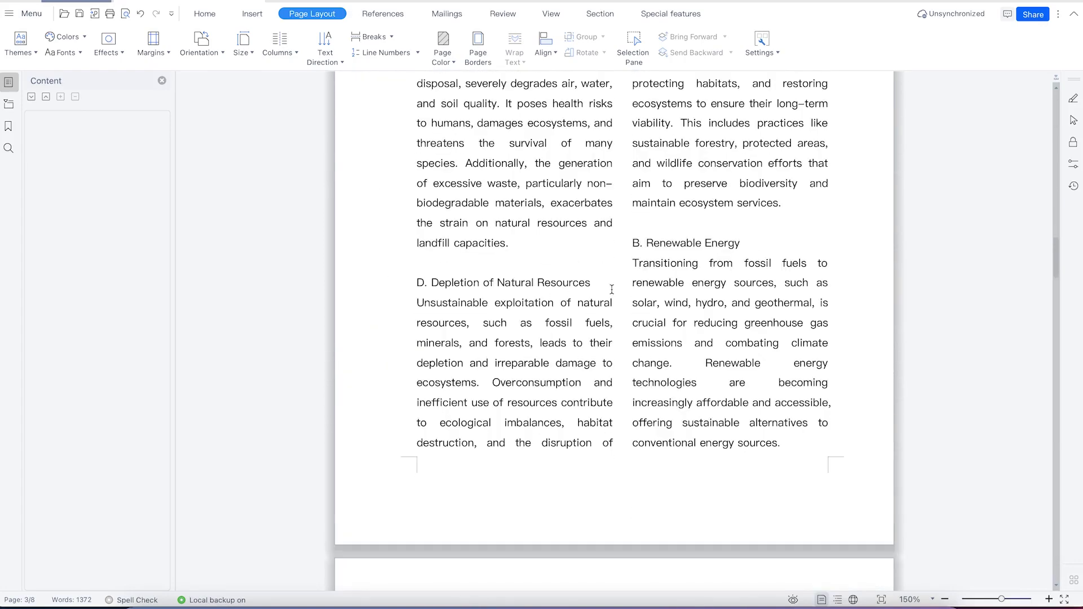
{"action": "scroll", "coordinate": [571, 280], "scroll_direction": "up", "scroll_amount": 2}
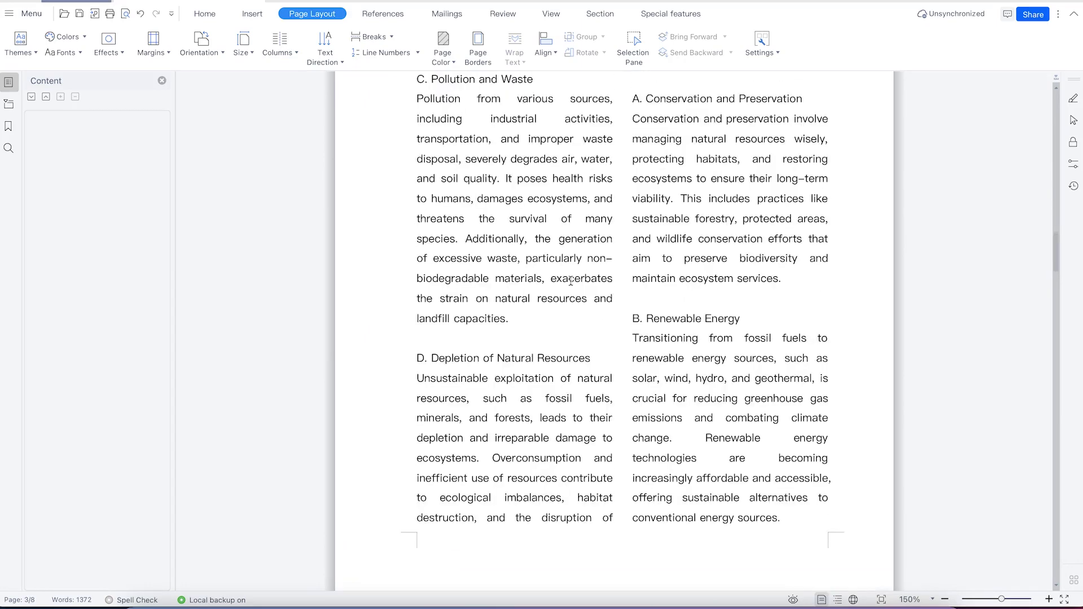
Reflow the body text into three columns across sections II and III
{"action": "left_click", "coordinate": [297, 53]}
{"action": "left_click", "coordinate": [306, 106]}
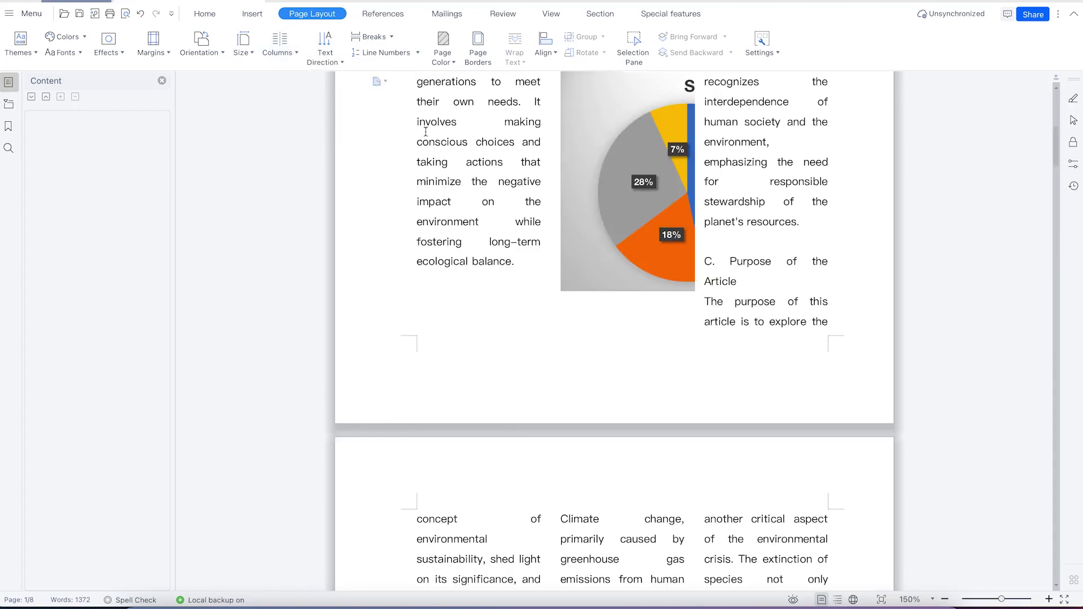
{"action": "scroll", "coordinate": [564, 383], "scroll_direction": "down", "scroll_amount": 10}
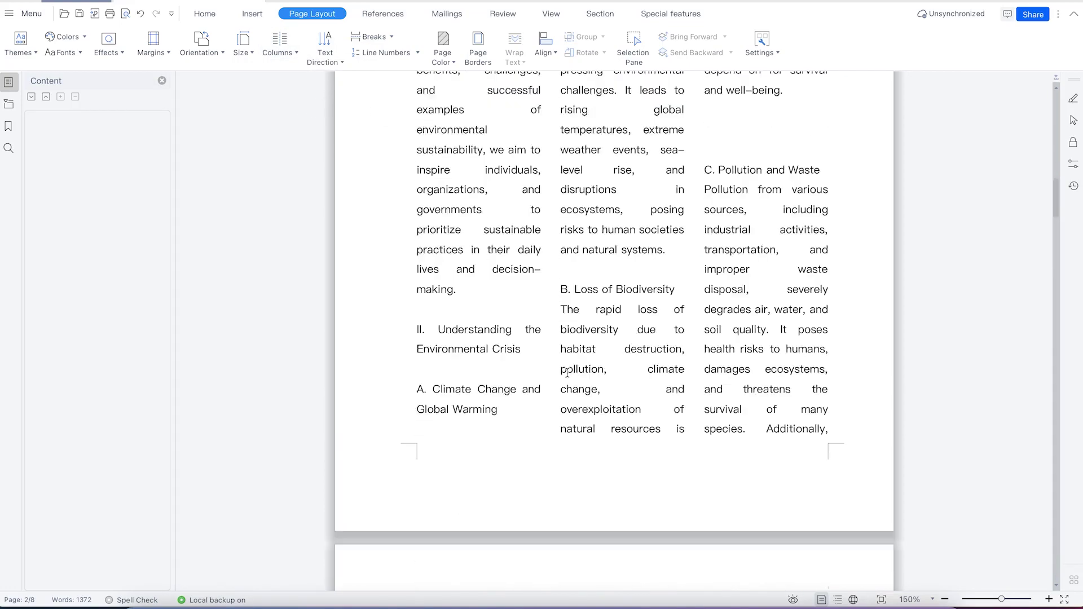
{"action": "scroll", "coordinate": [567, 372], "scroll_direction": "down", "scroll_amount": 7}
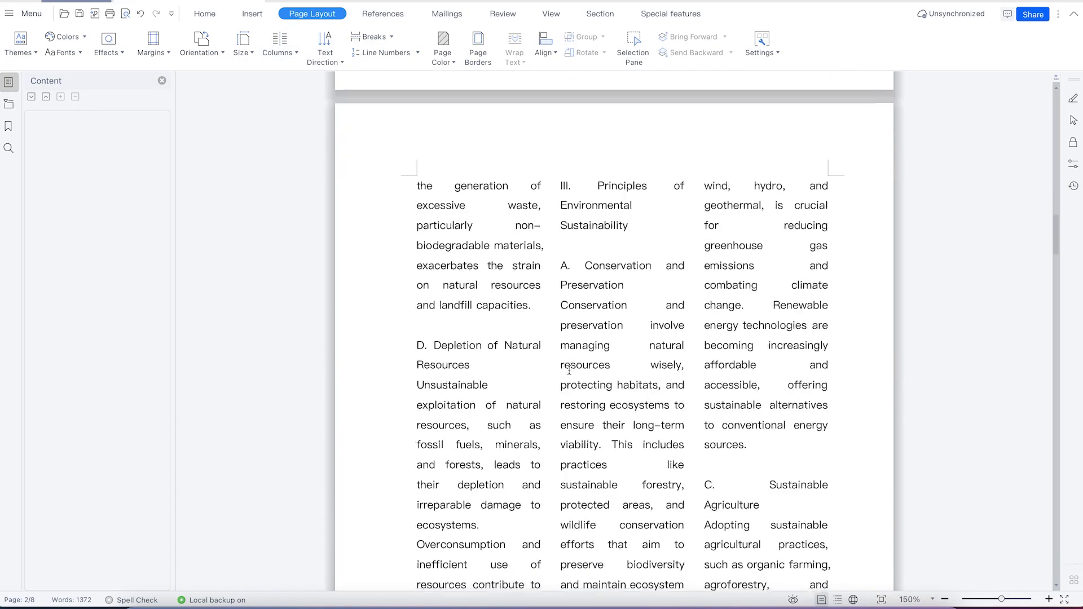
{"action": "scroll", "coordinate": [569, 371], "scroll_direction": "down", "scroll_amount": 15}
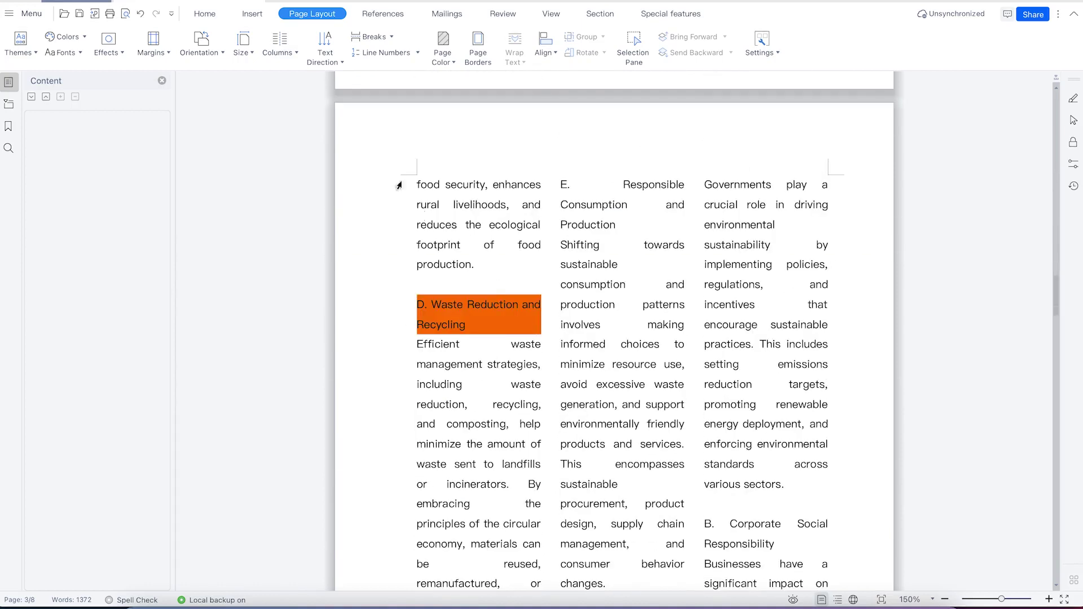
Apply the 'Left' two-column preset: an 11.32-char column beside a 24.42-char column
{"action": "left_click", "coordinate": [279, 44]}
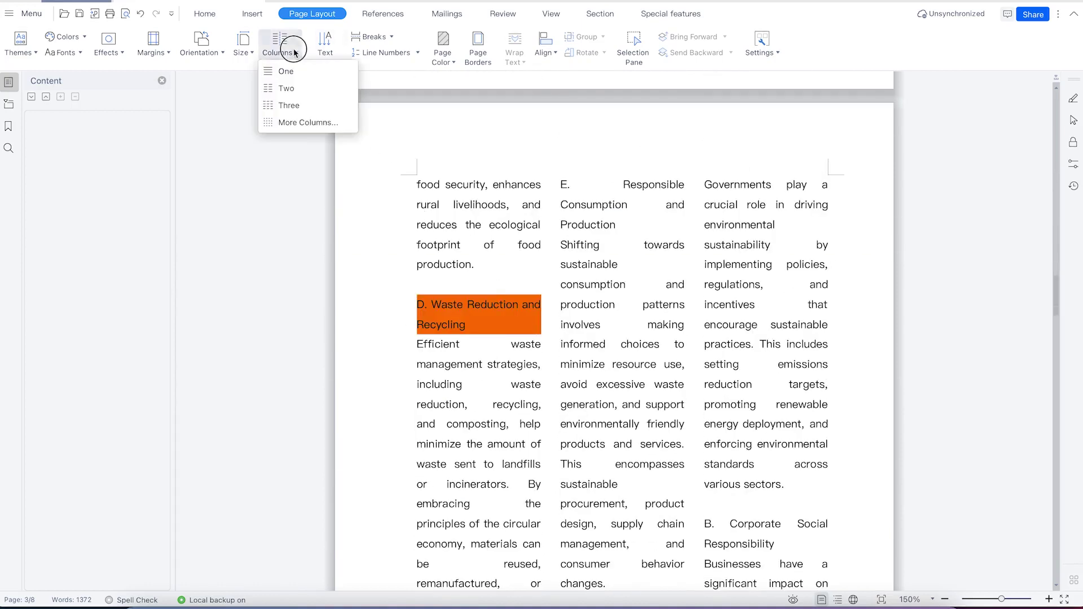
{"action": "left_click", "coordinate": [311, 123]}
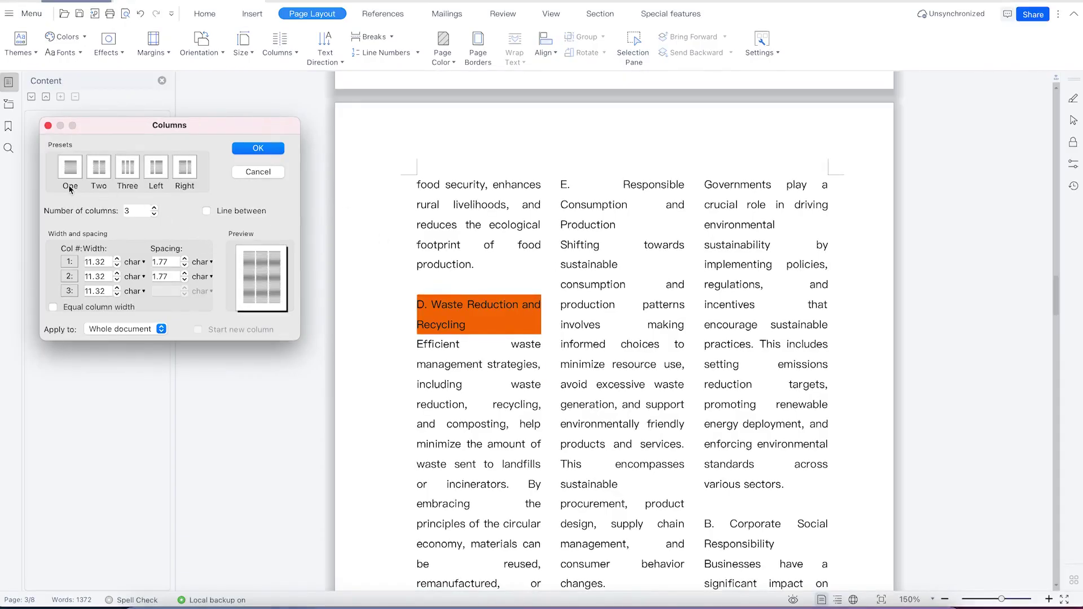
{"action": "left_click", "coordinate": [184, 172]}
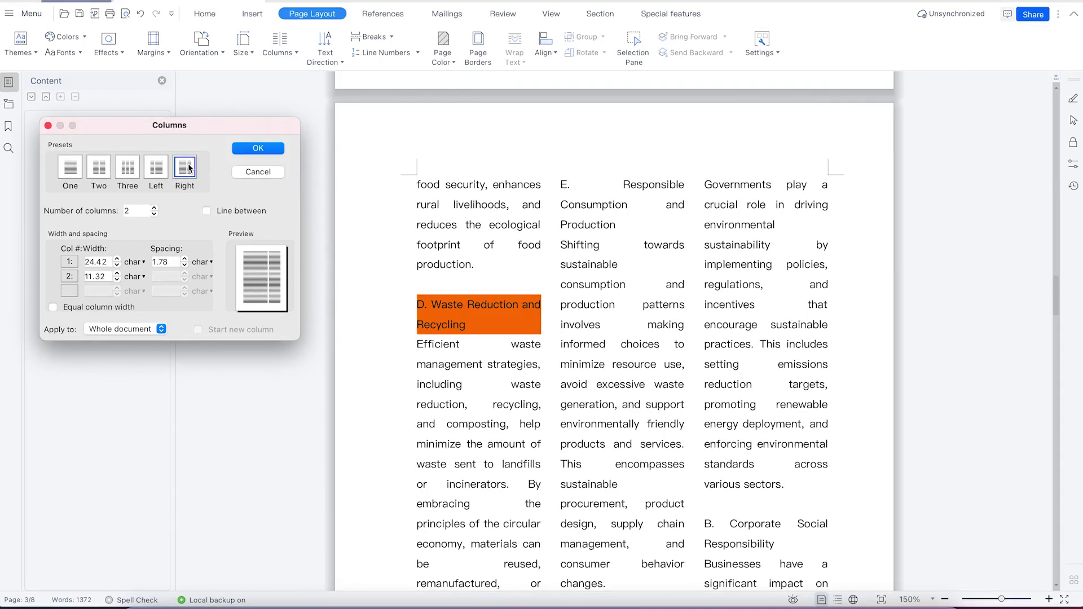
{"action": "left_click", "coordinate": [152, 168]}
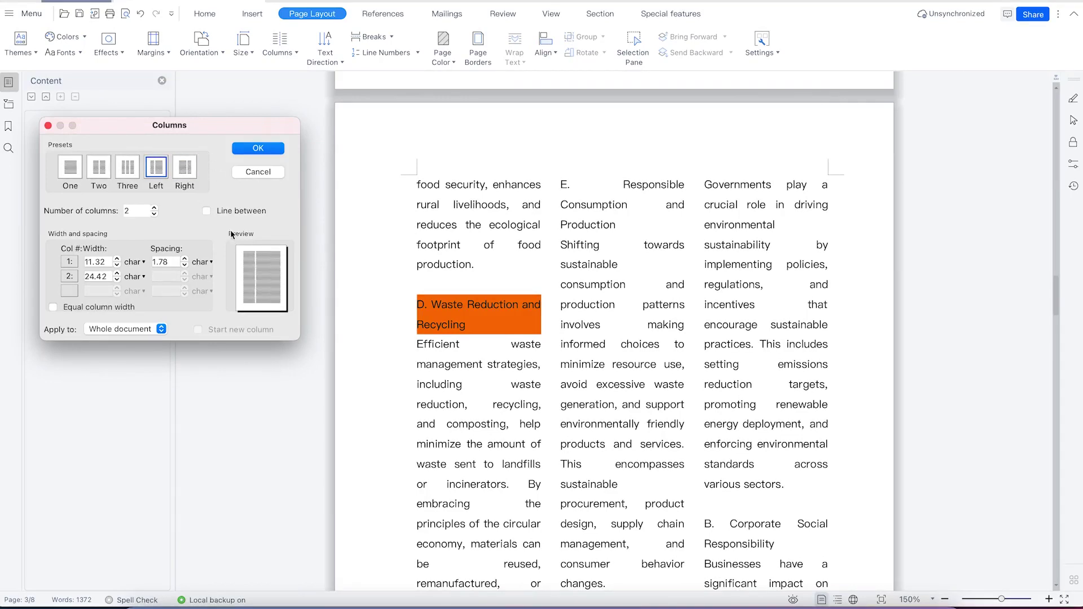
{"action": "left_click", "coordinate": [243, 149]}
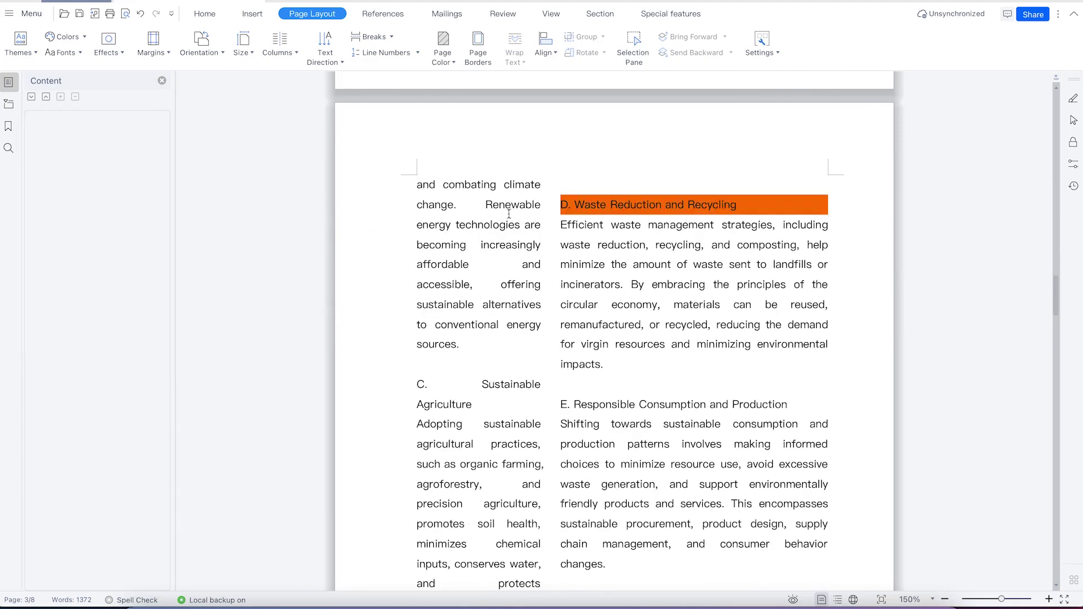
{"action": "scroll", "coordinate": [522, 465], "scroll_direction": "down", "scroll_amount": 3}
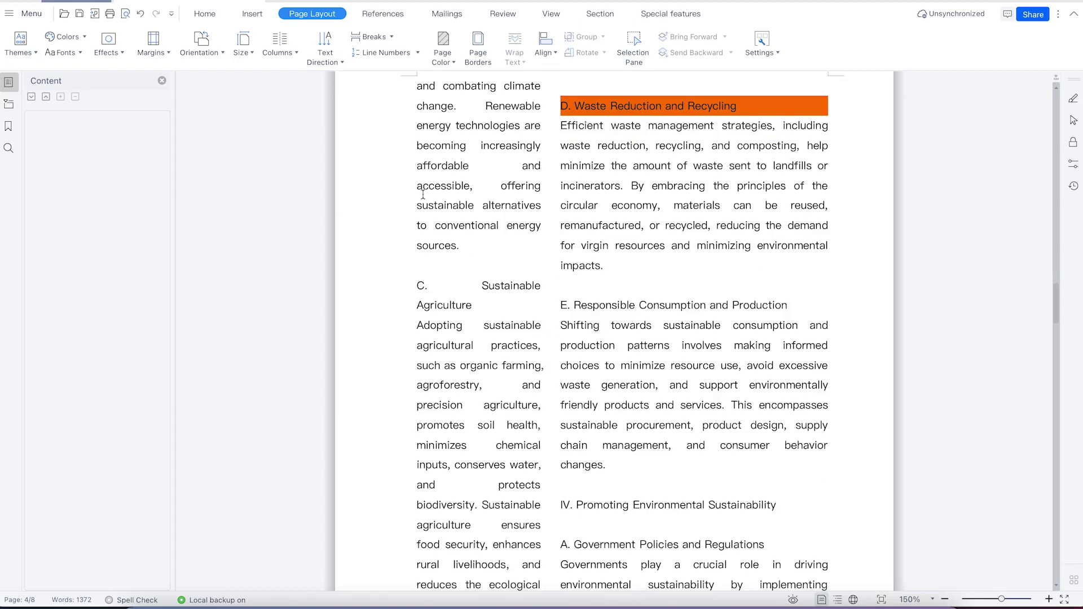
{"action": "left_click", "coordinate": [295, 54]}
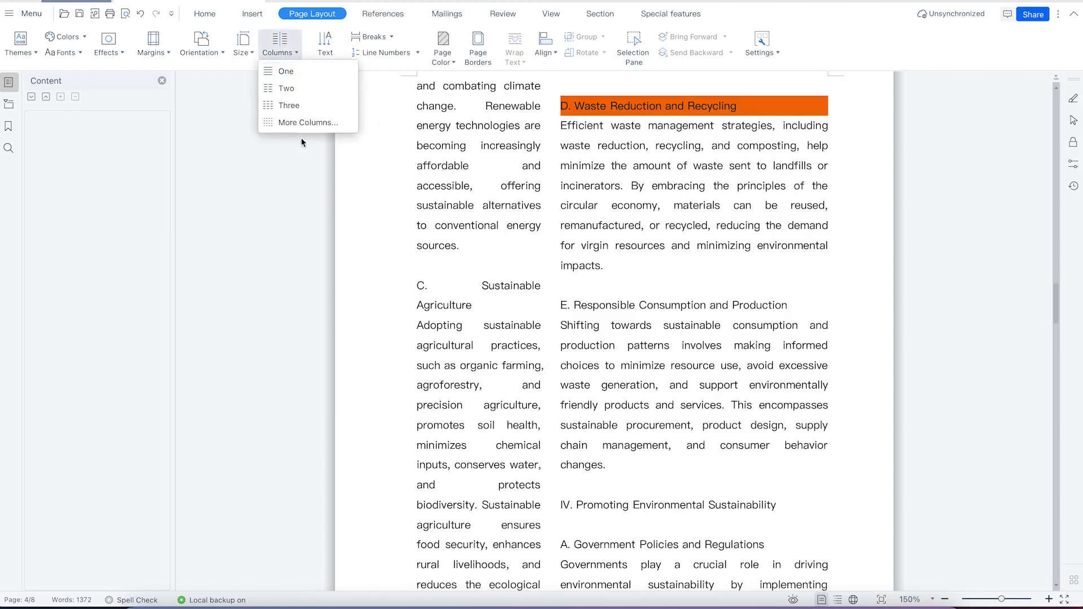
Raise Number of columns to 4 for equal 8.04-char columns with 1.78-char spacing
{"action": "left_click", "coordinate": [296, 122]}
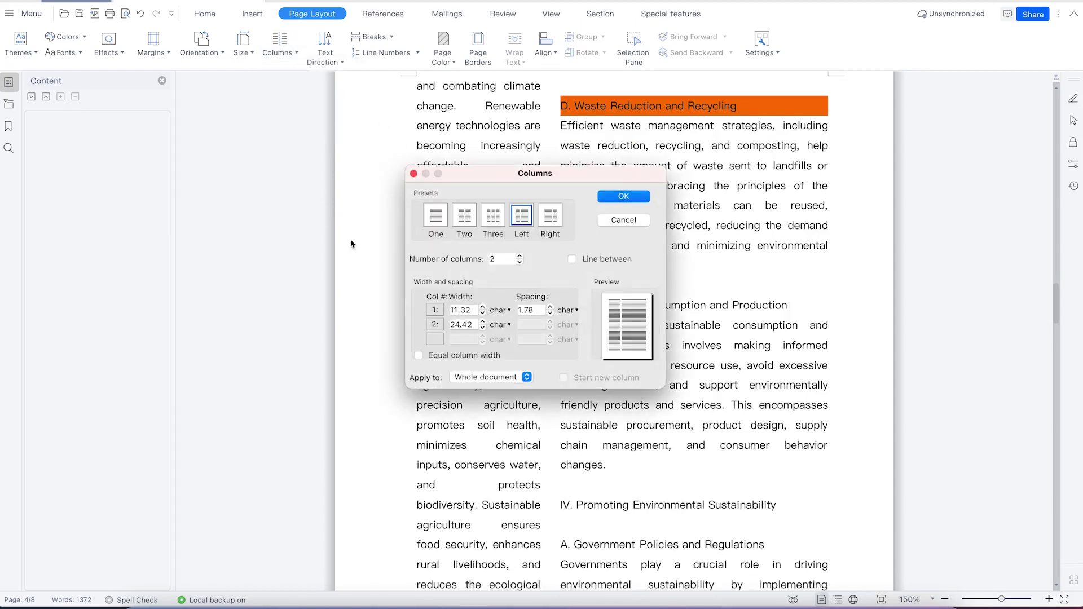
{"action": "left_click", "coordinate": [519, 255]}
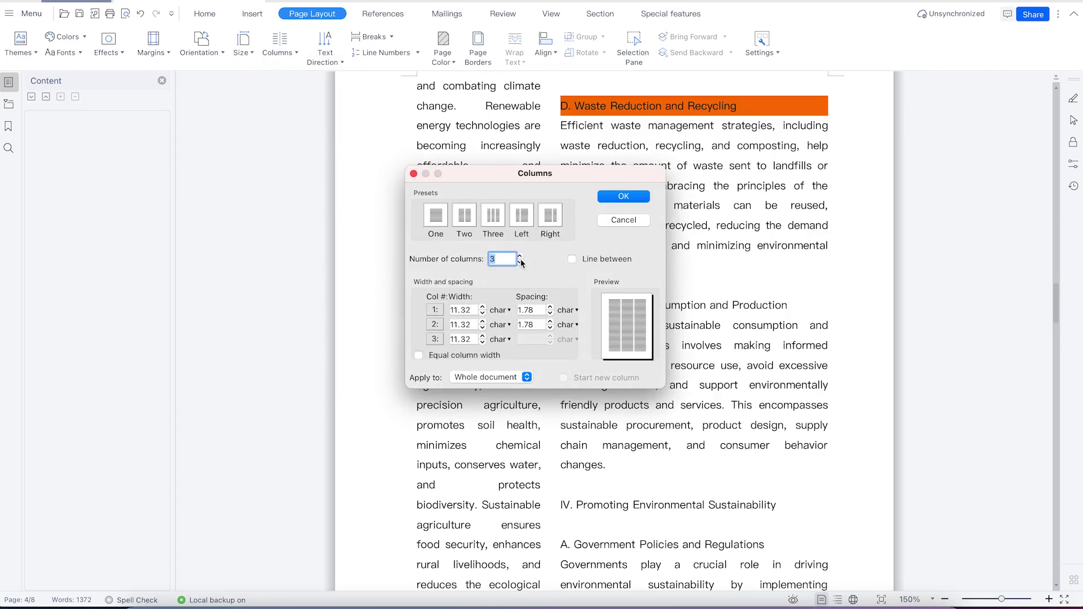
{"action": "left_click", "coordinate": [519, 255]}
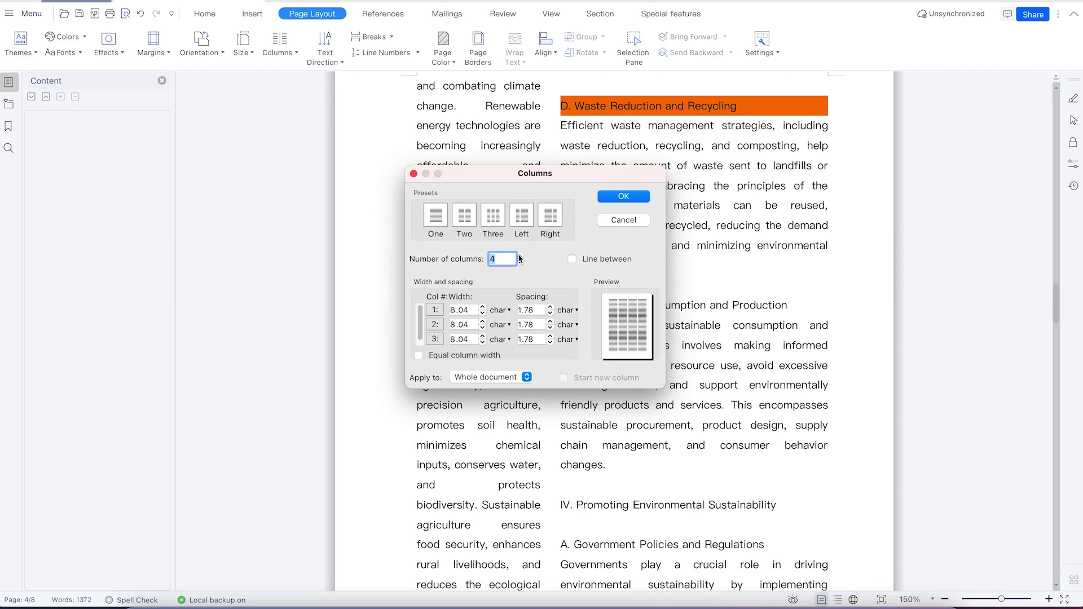
{"action": "left_click", "coordinate": [623, 197]}
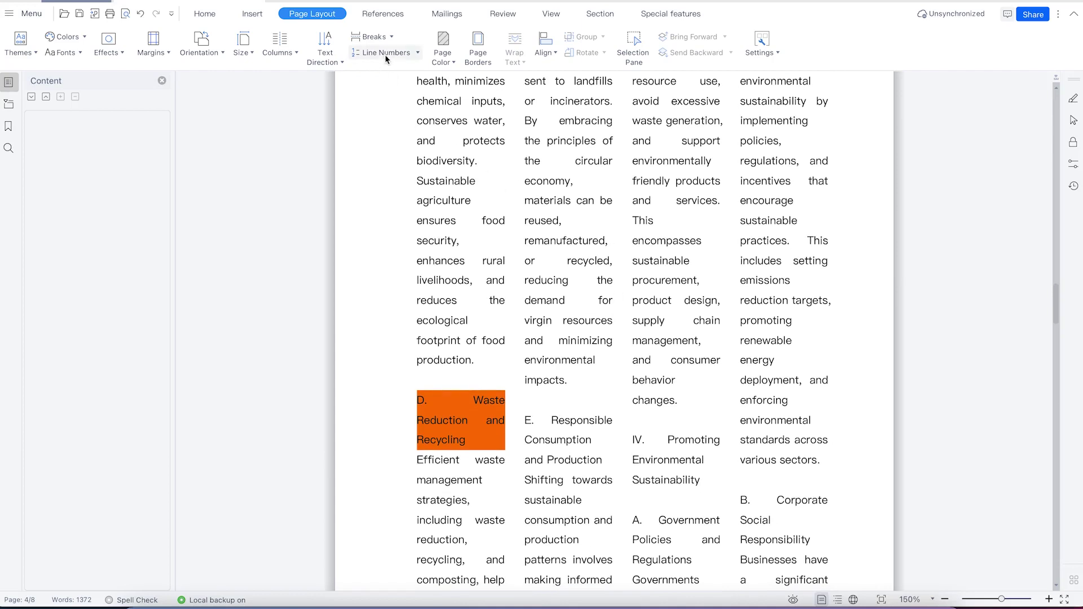
Turn on Line between in the column settings and check the dividers across the pages
{"action": "left_click", "coordinate": [296, 56]}
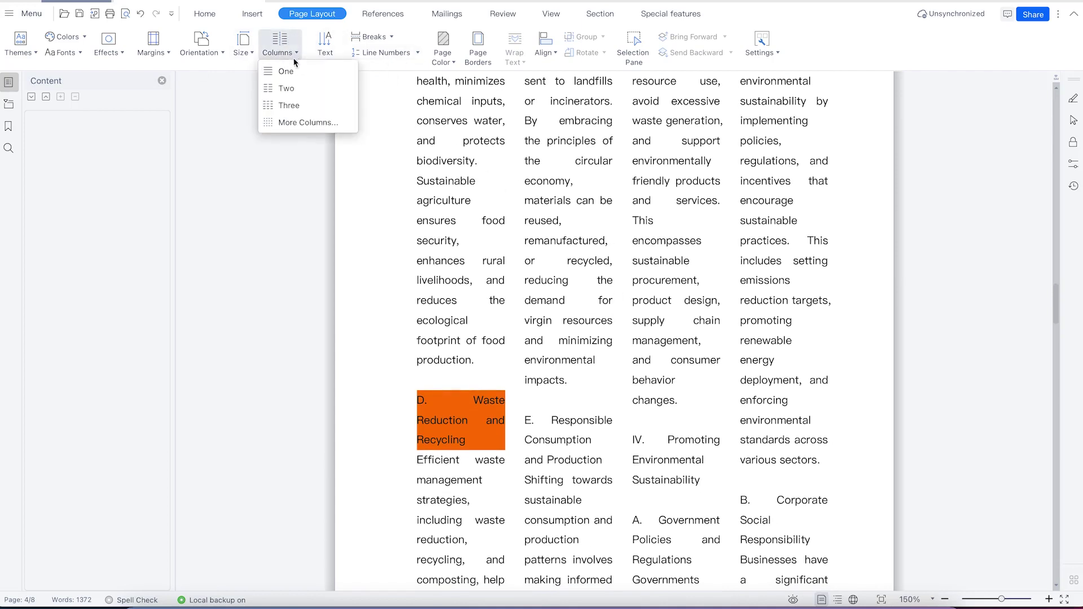
{"action": "left_click", "coordinate": [323, 124]}
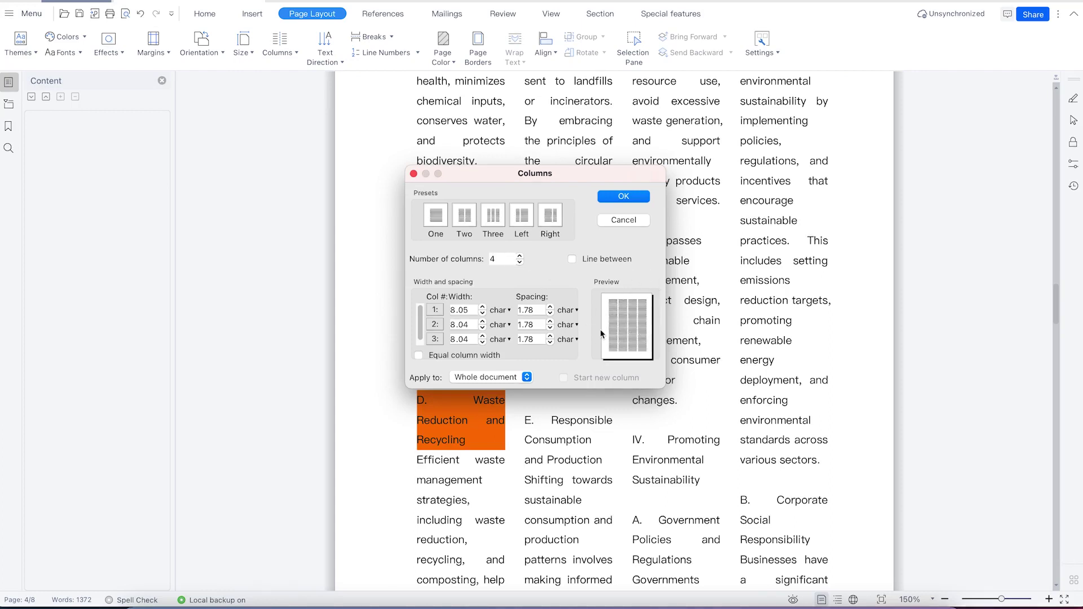
{"action": "left_click", "coordinate": [572, 260]}
{"action": "left_click", "coordinate": [624, 197]}
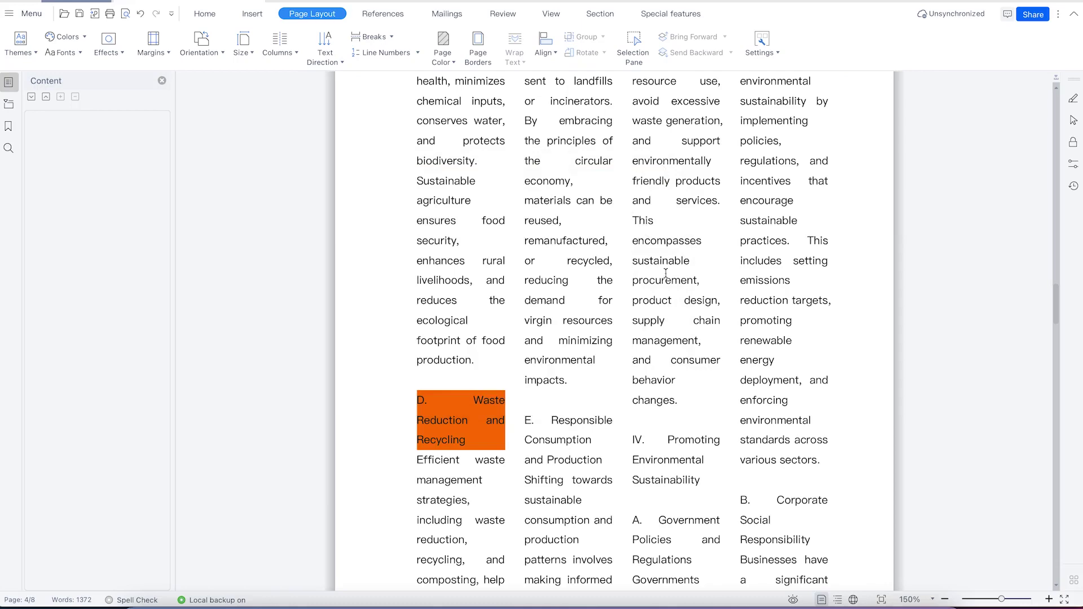
{"action": "scroll", "coordinate": [602, 328], "scroll_direction": "down", "scroll_amount": 3}
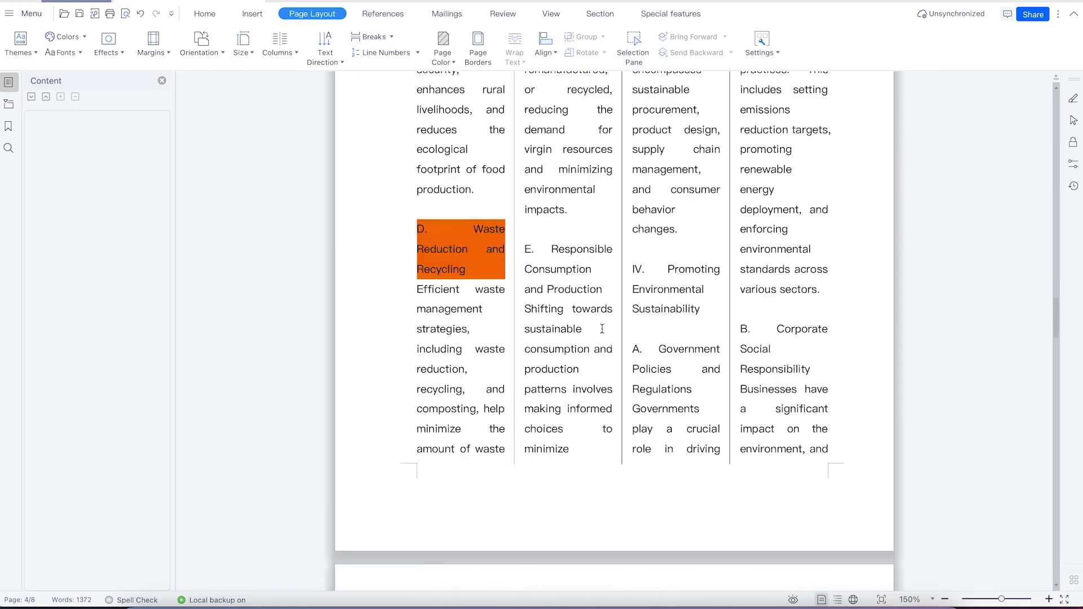
{"action": "scroll", "coordinate": [602, 328], "scroll_direction": "down", "scroll_amount": 15}
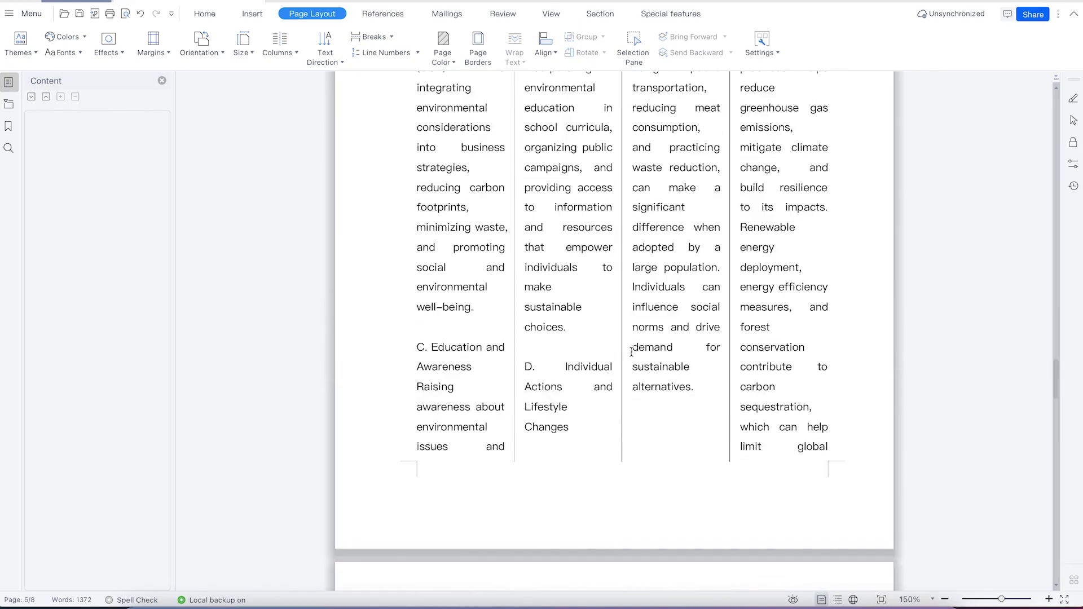
{"action": "scroll", "coordinate": [631, 352], "scroll_direction": "up", "scroll_amount": 15}
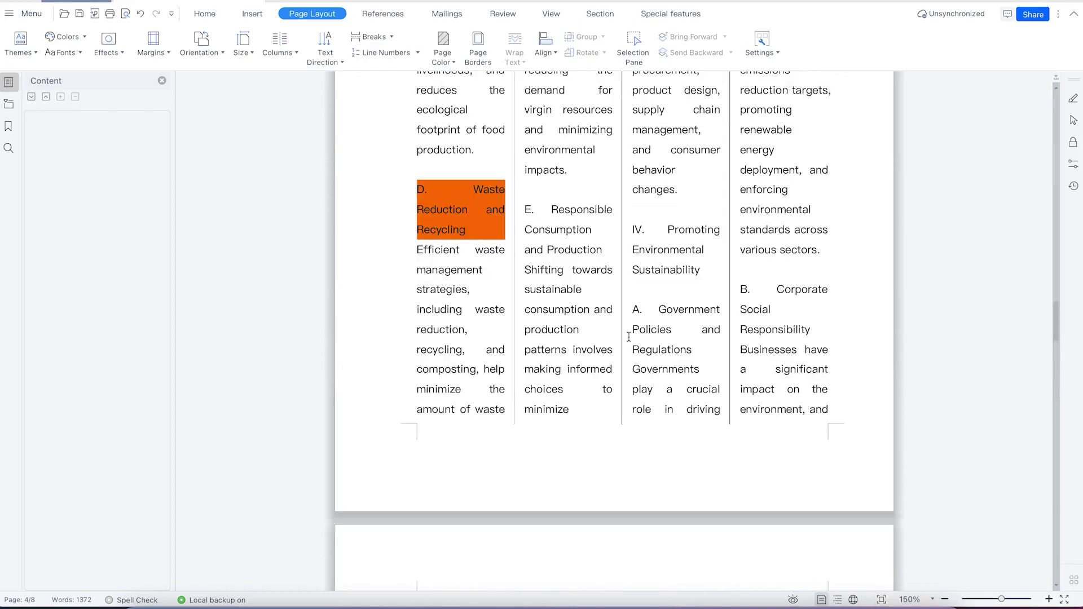
{"action": "scroll", "coordinate": [628, 336], "scroll_direction": "up", "scroll_amount": 6}
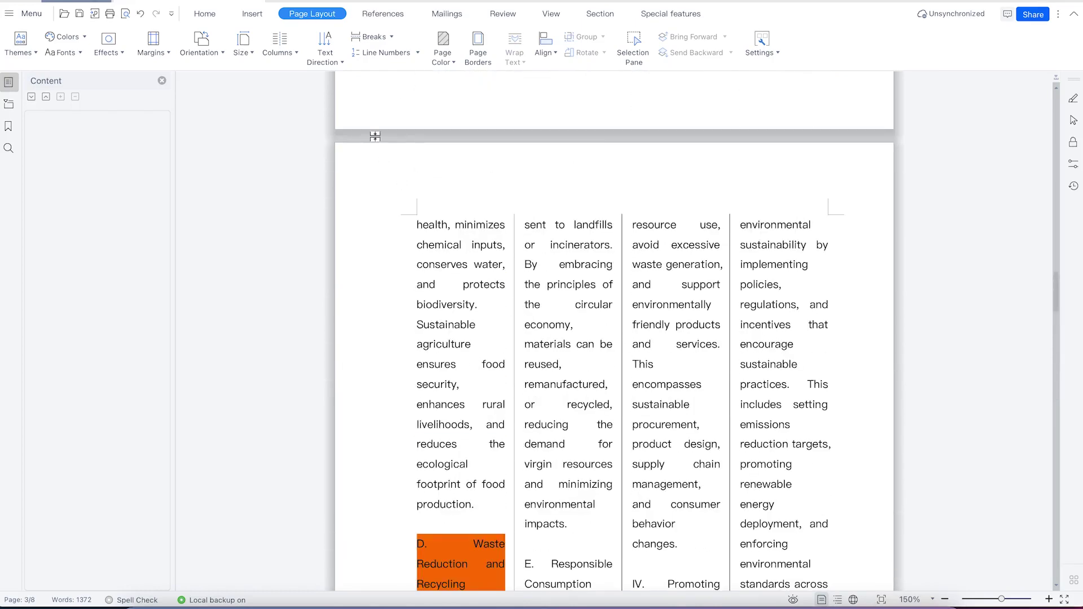
{"action": "left_click", "coordinate": [292, 52]}
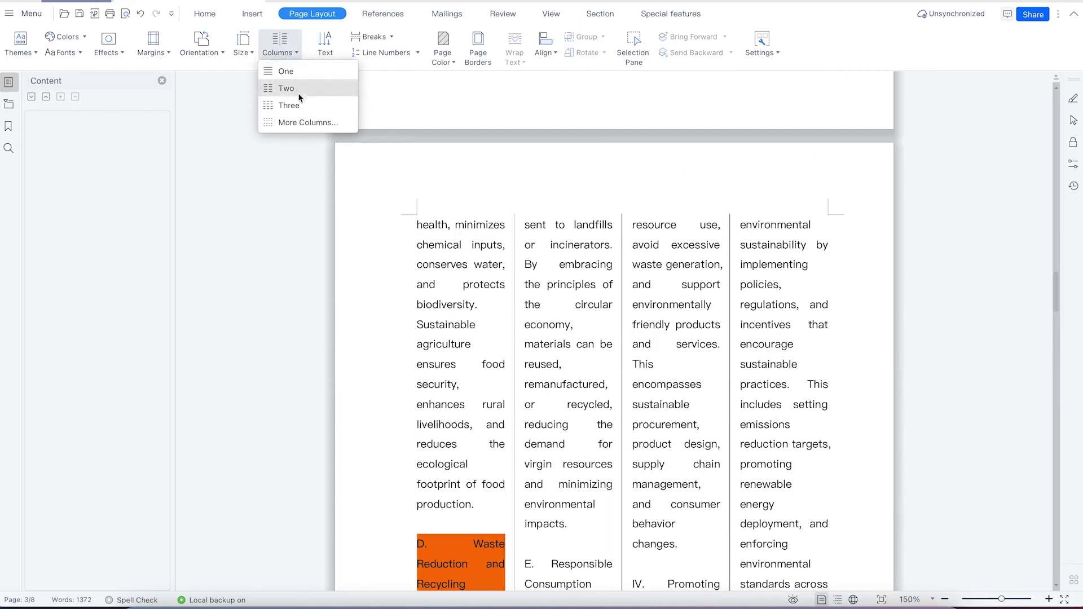
{"action": "left_click", "coordinate": [306, 121]}
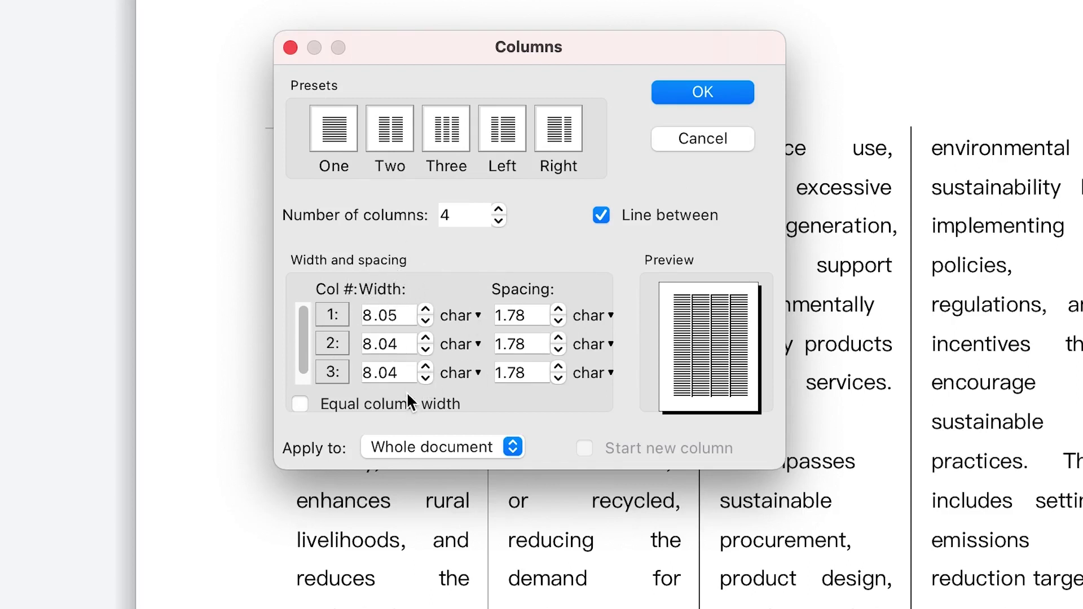
{"action": "left_click", "coordinate": [470, 449]}
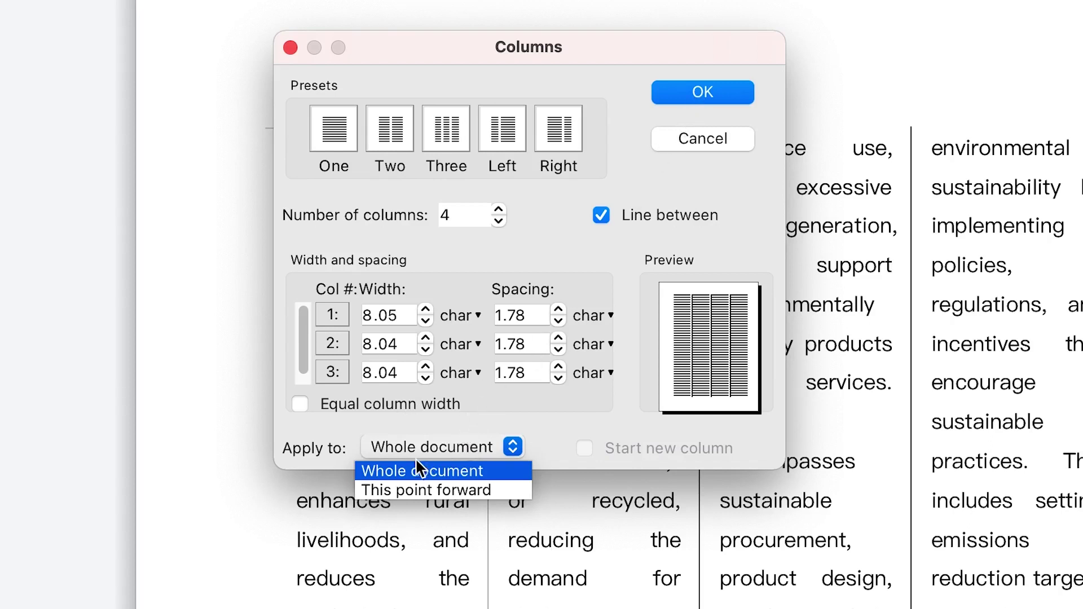
{"action": "left_click", "coordinate": [567, 448]}
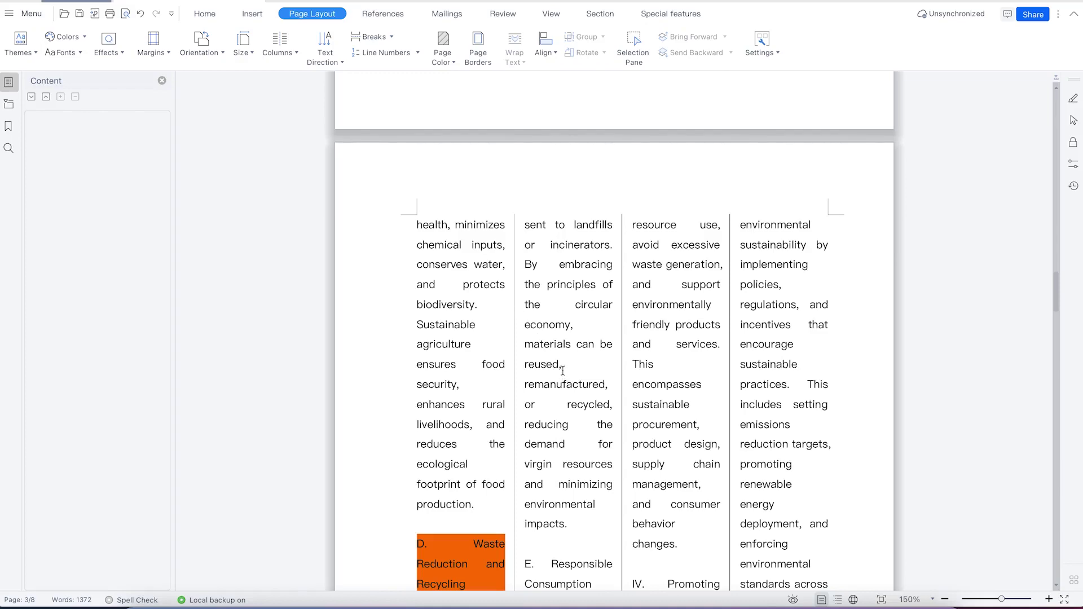
Switch the four-column layout back to a single full-width column with Columns > One
{"action": "scroll", "coordinate": [562, 369], "scroll_direction": "down", "scroll_amount": 15}
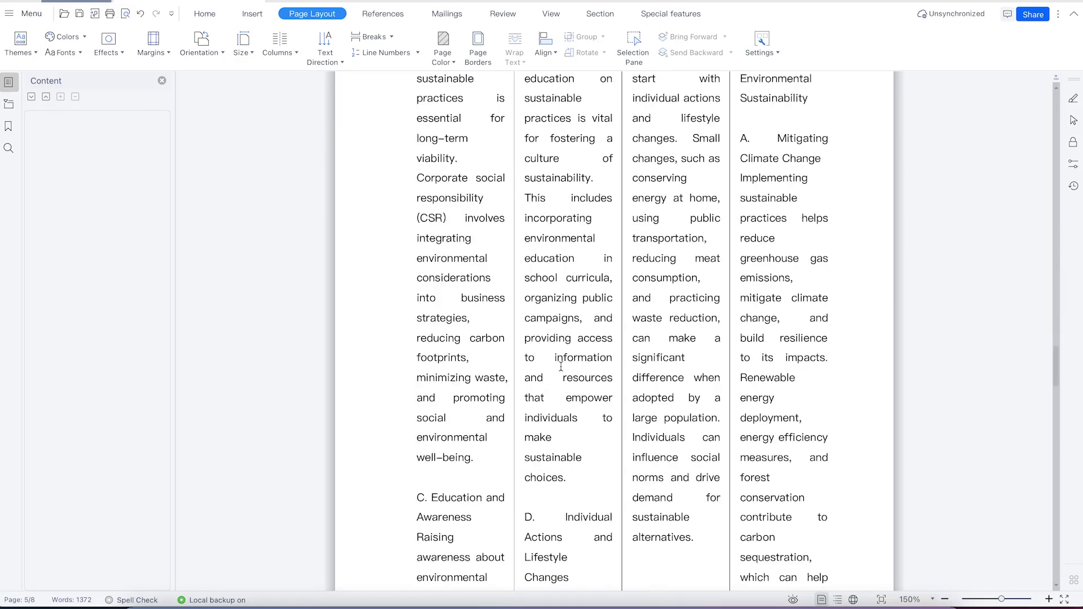
{"action": "scroll", "coordinate": [561, 367], "scroll_direction": "up", "scroll_amount": 5}
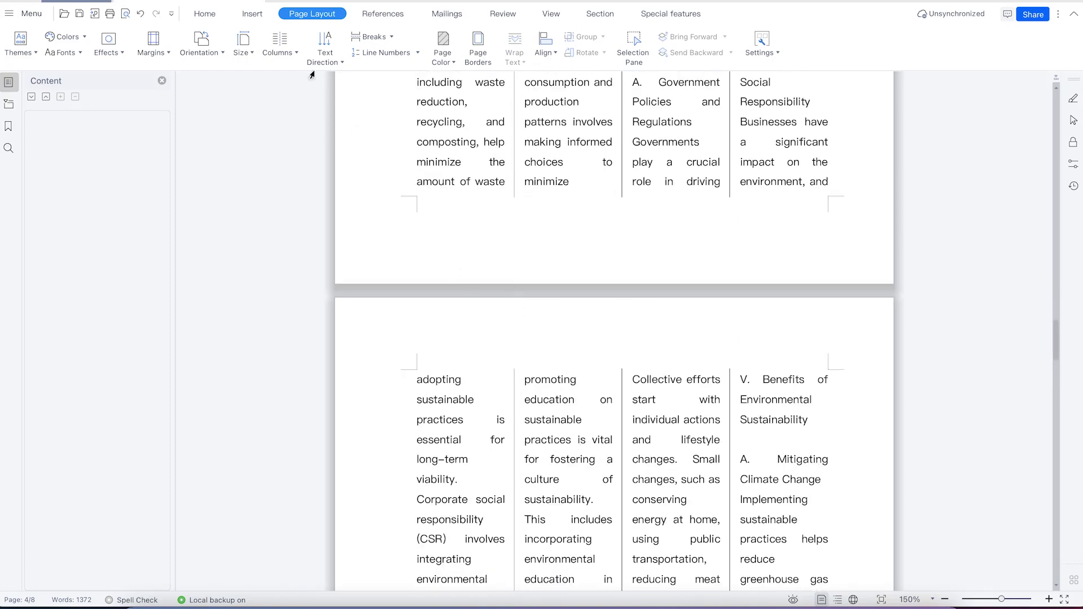
{"action": "left_click", "coordinate": [297, 52]}
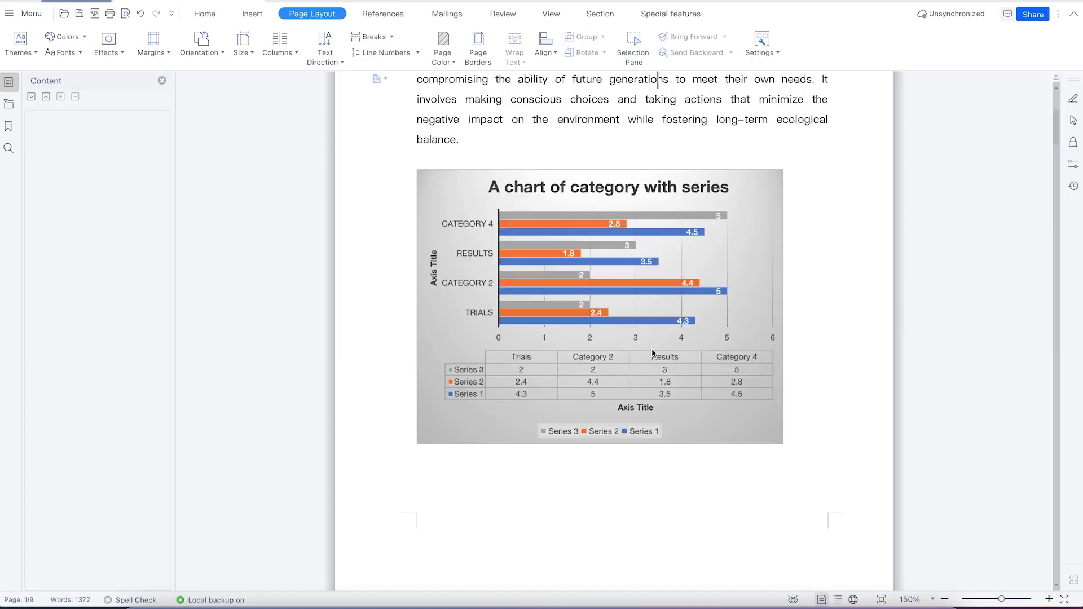
{"action": "scroll", "coordinate": [651, 348], "scroll_direction": "down", "scroll_amount": 15}
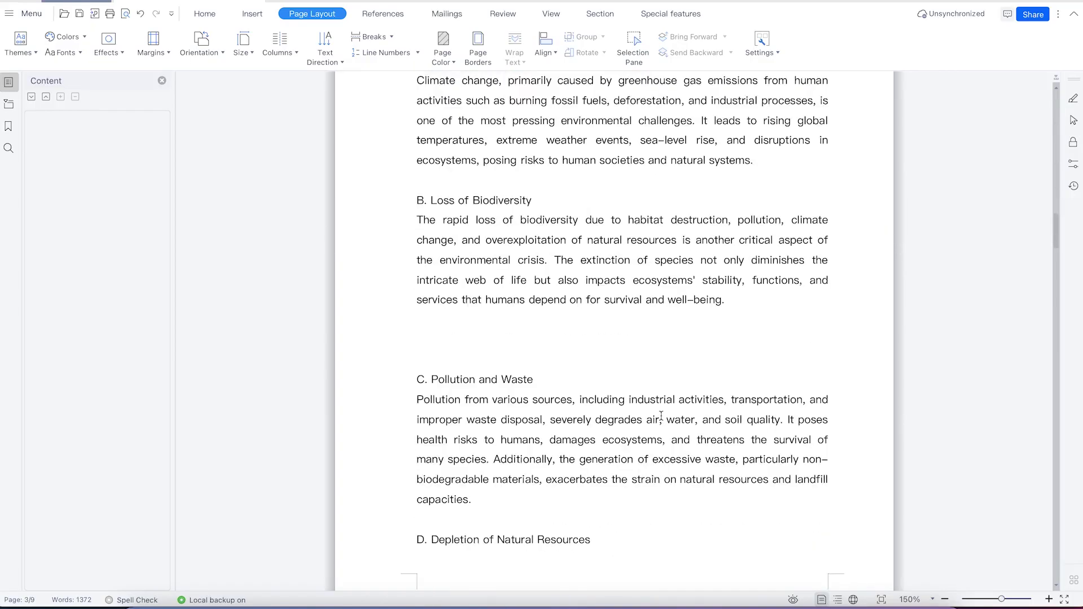